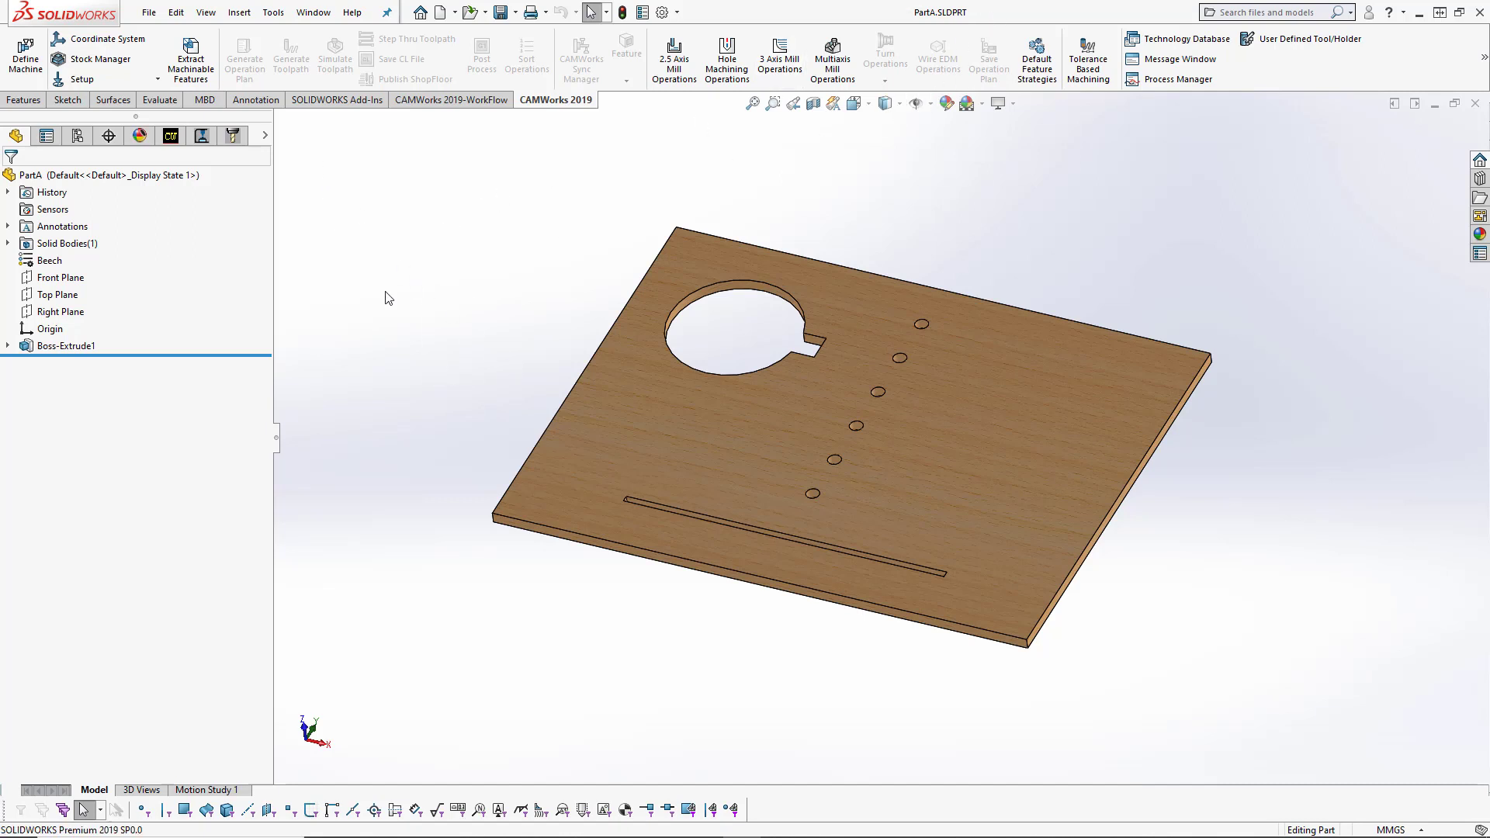
Create a new blank part document, Part1, from the Part template.
{"action": "left_click", "coordinate": [148, 12]}
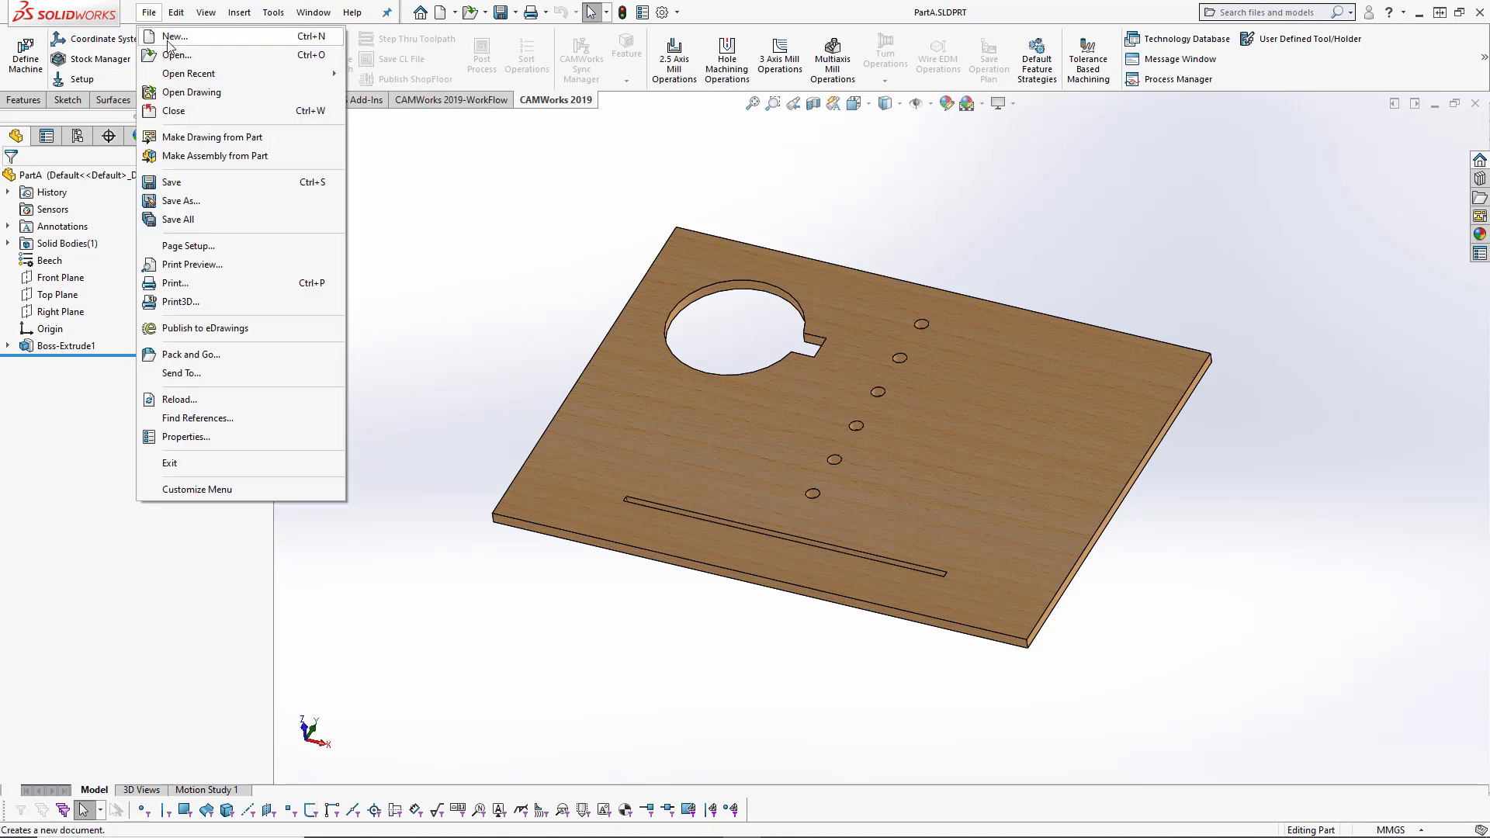
{"action": "left_click", "coordinate": [173, 39]}
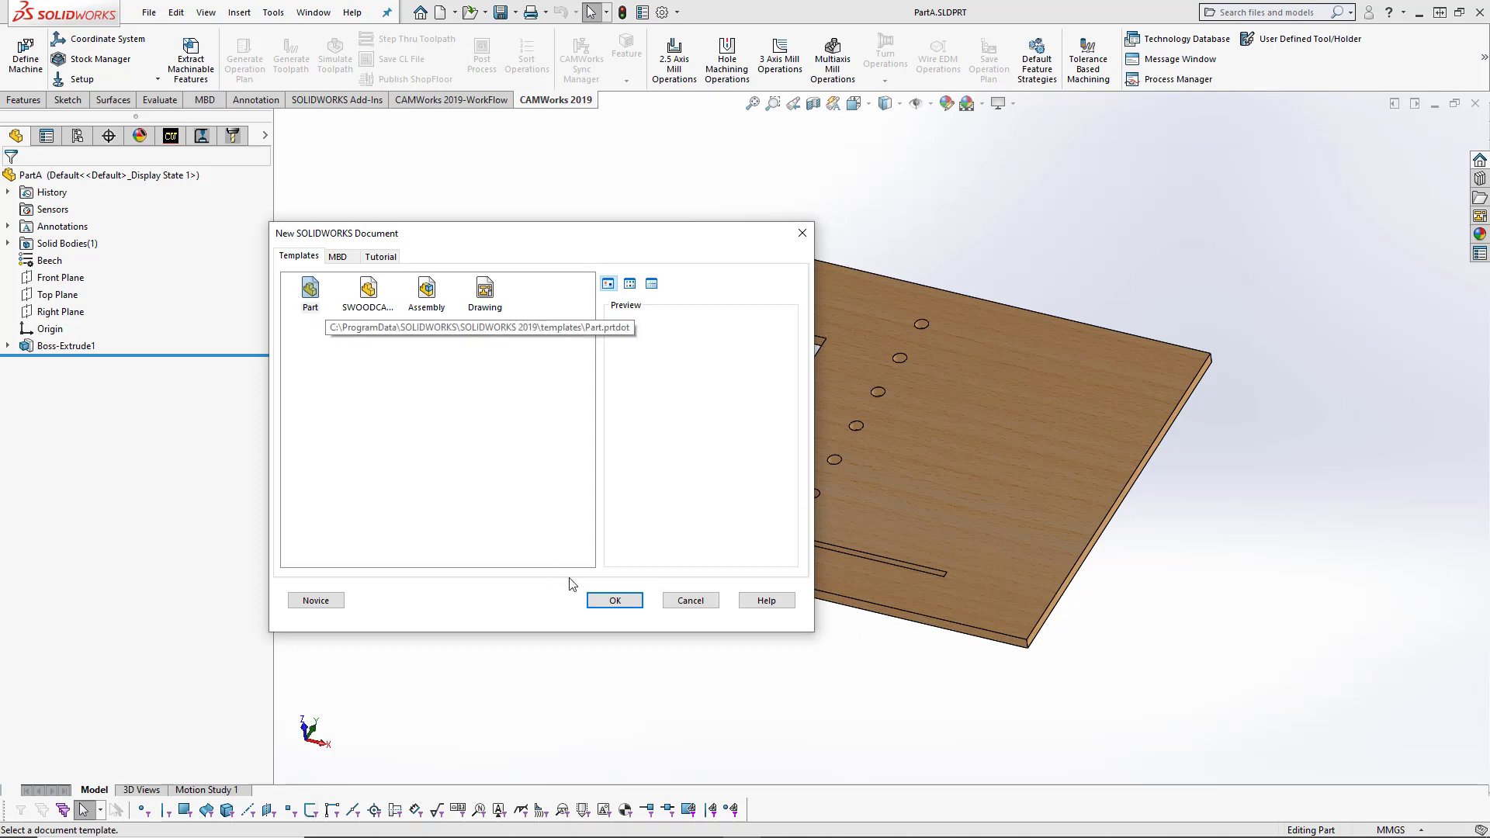
{"action": "left_click", "coordinate": [605, 602]}
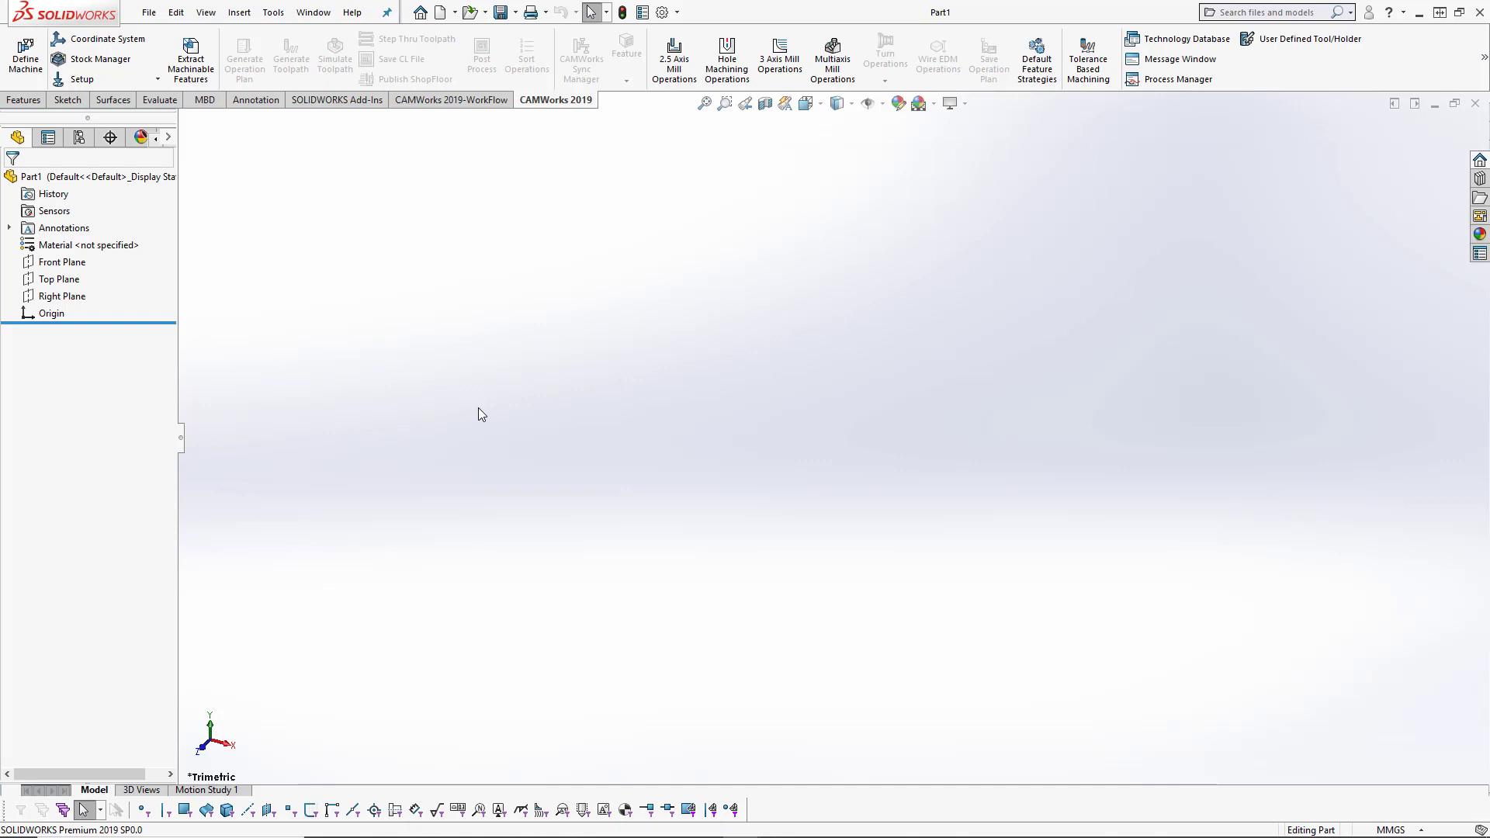
{"action": "left_click", "coordinate": [241, 12]}
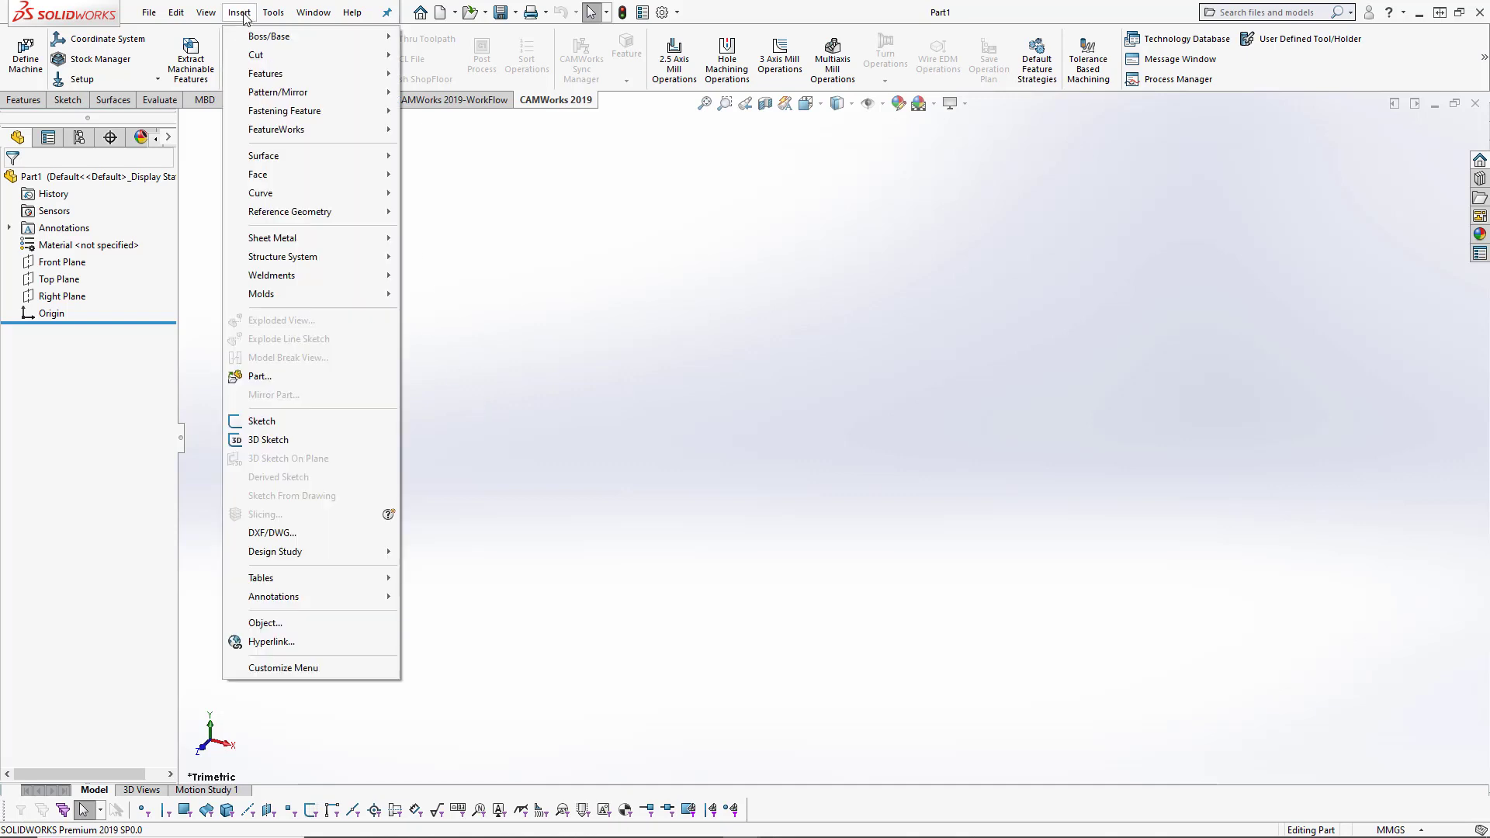
Insert PartA into Part1 as a base part, propagating its wood appearance, and place it.
{"action": "left_click", "coordinate": [289, 379]}
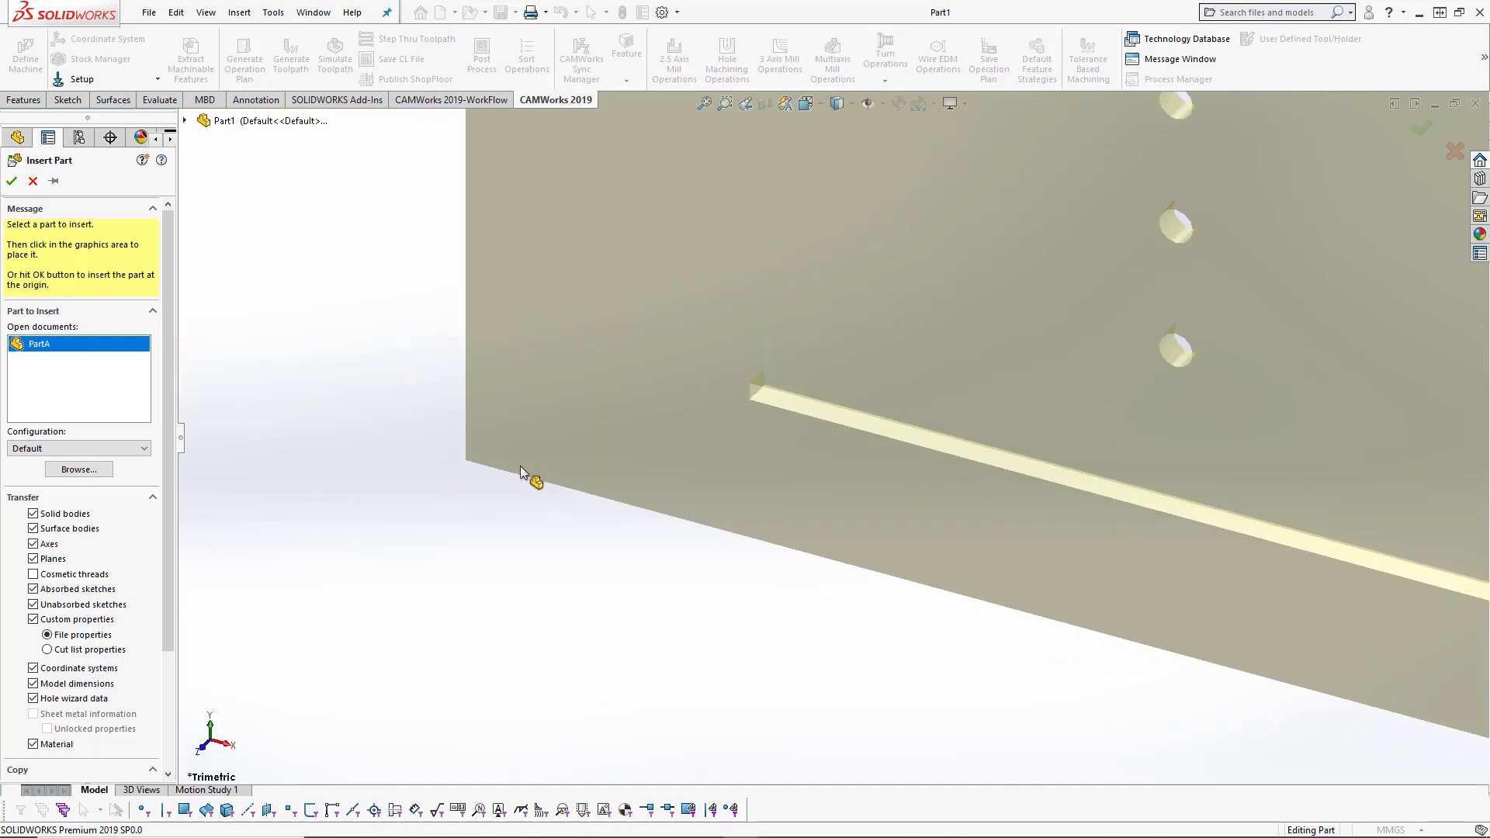
{"action": "scroll", "coordinate": [521, 472], "scroll_direction": "up", "scroll_amount": 4}
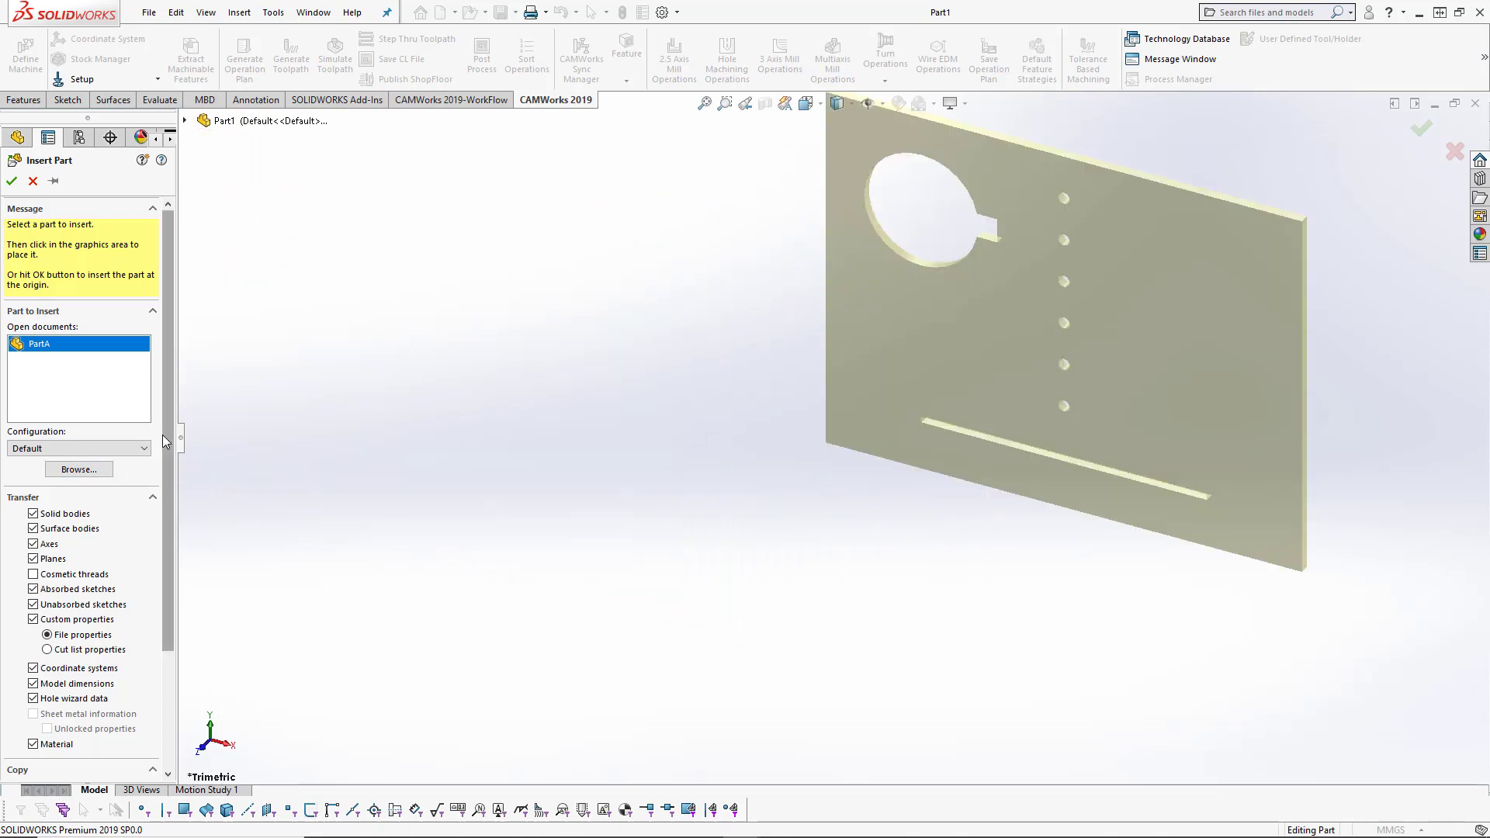
{"action": "scroll", "coordinate": [174, 447], "scroll_direction": "down", "scroll_amount": 1}
{"action": "scroll", "coordinate": [174, 447], "scroll_direction": "down", "scroll_amount": 5}
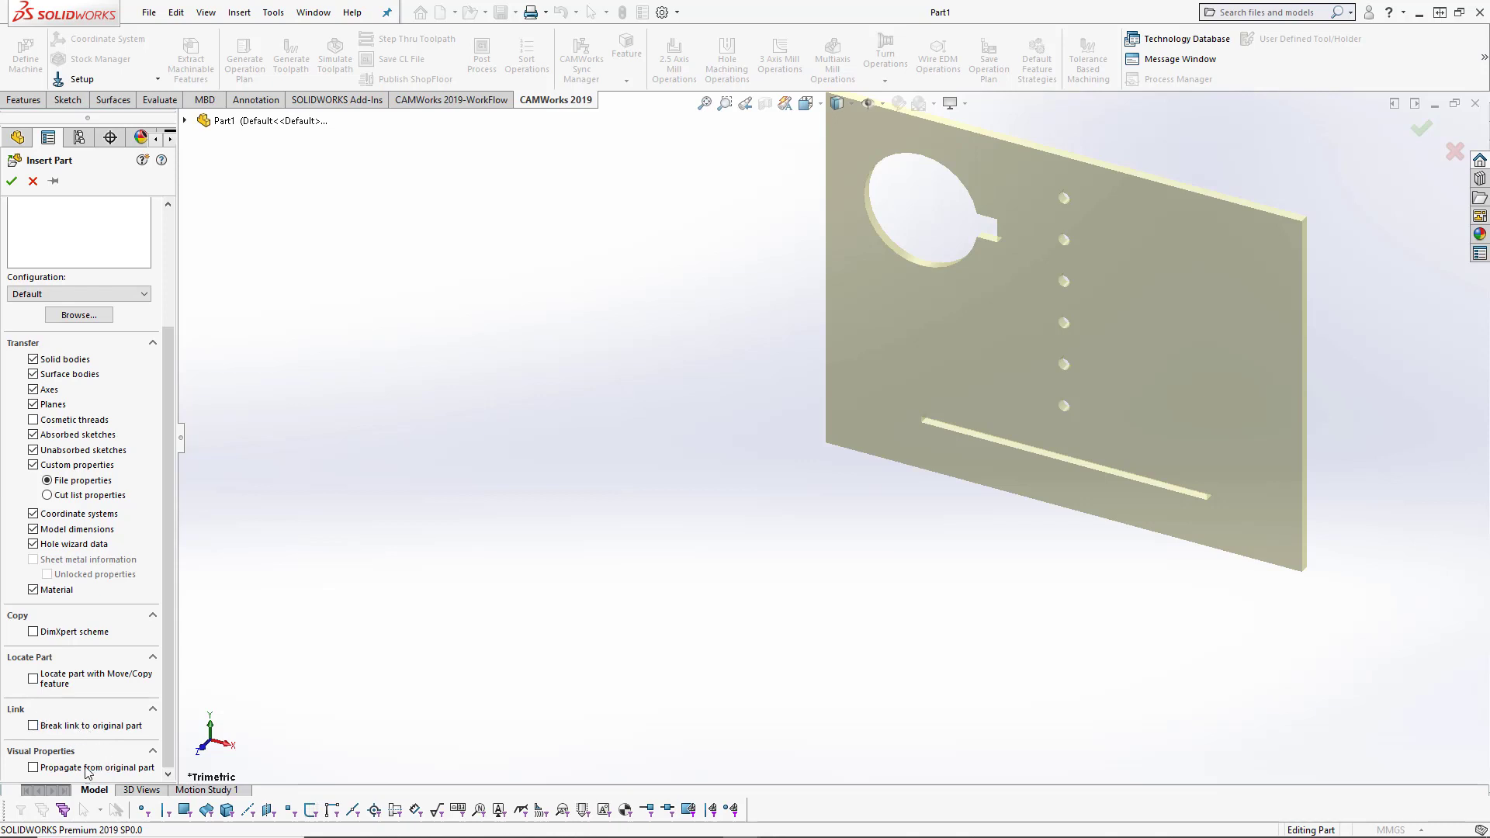
{"action": "left_click", "coordinate": [33, 769]}
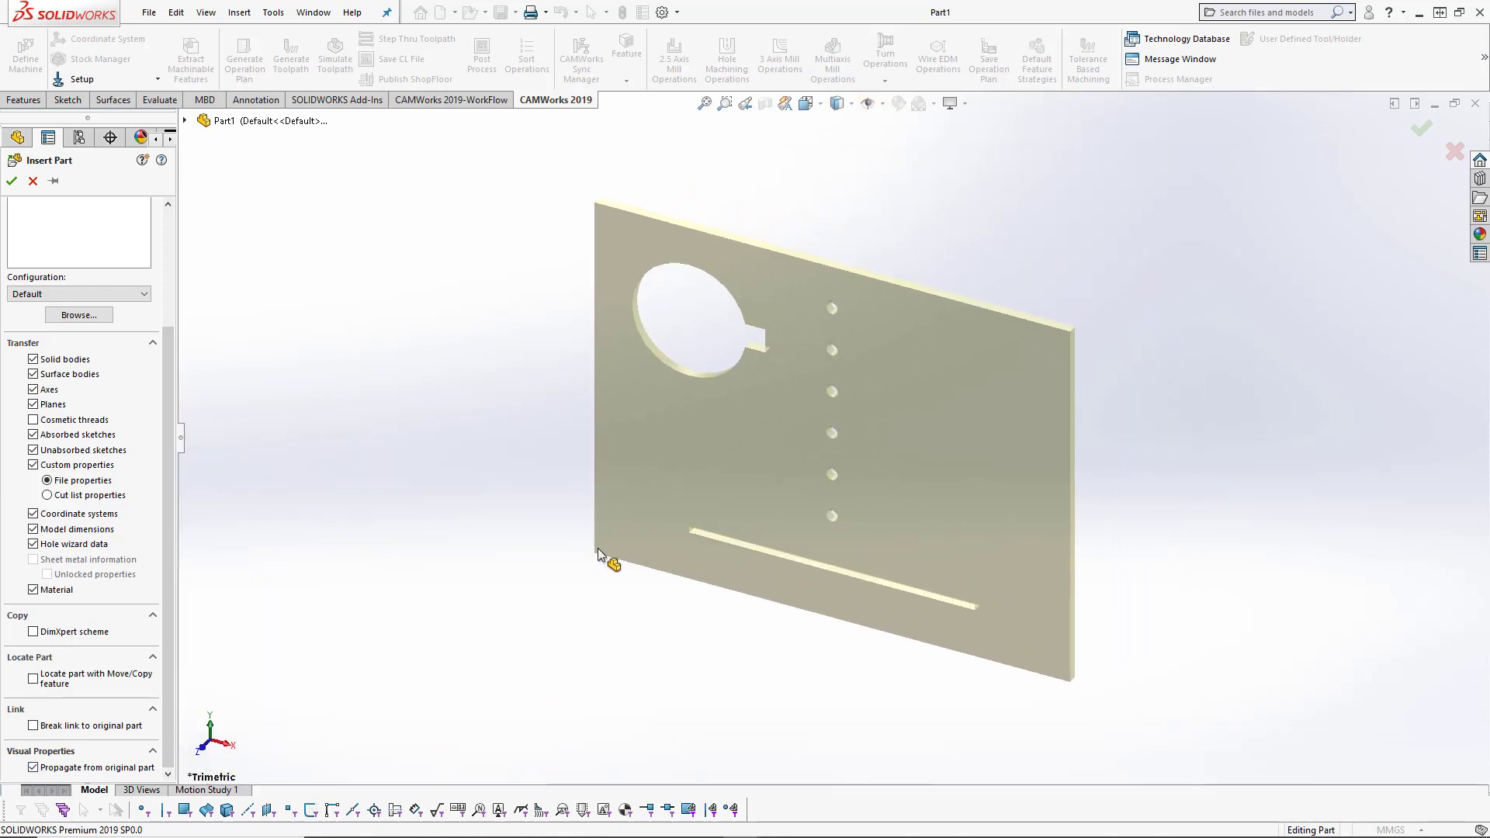
{"action": "left_click", "coordinate": [635, 628]}
{"action": "middle_click_drag", "start_coordinate": [633, 646], "coordinate": [655, 426]}
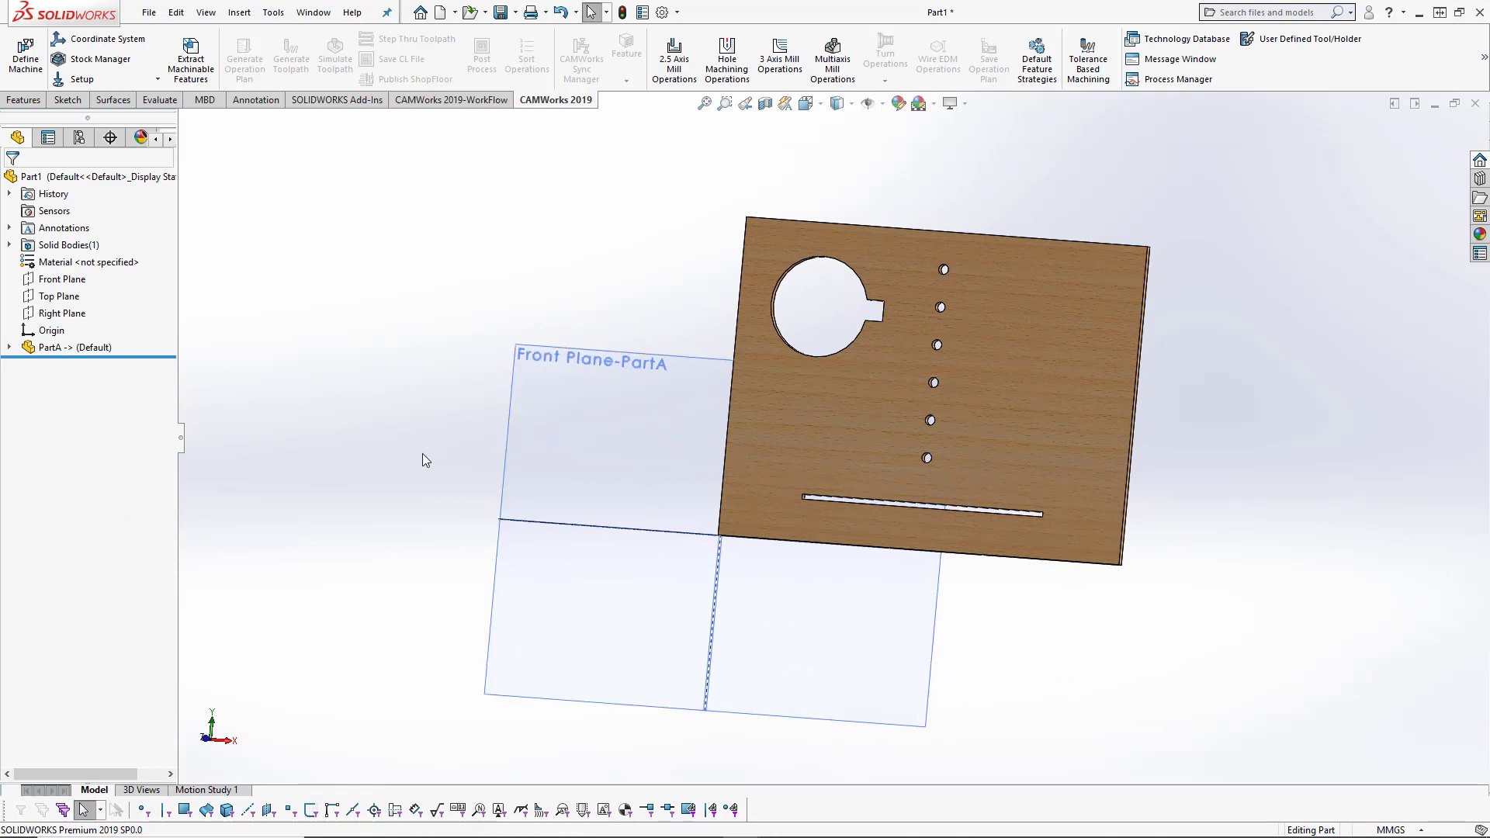
Hide PartA's front plane and rotate the plate to face the viewer.
{"action": "left_click", "coordinate": [882, 103]}
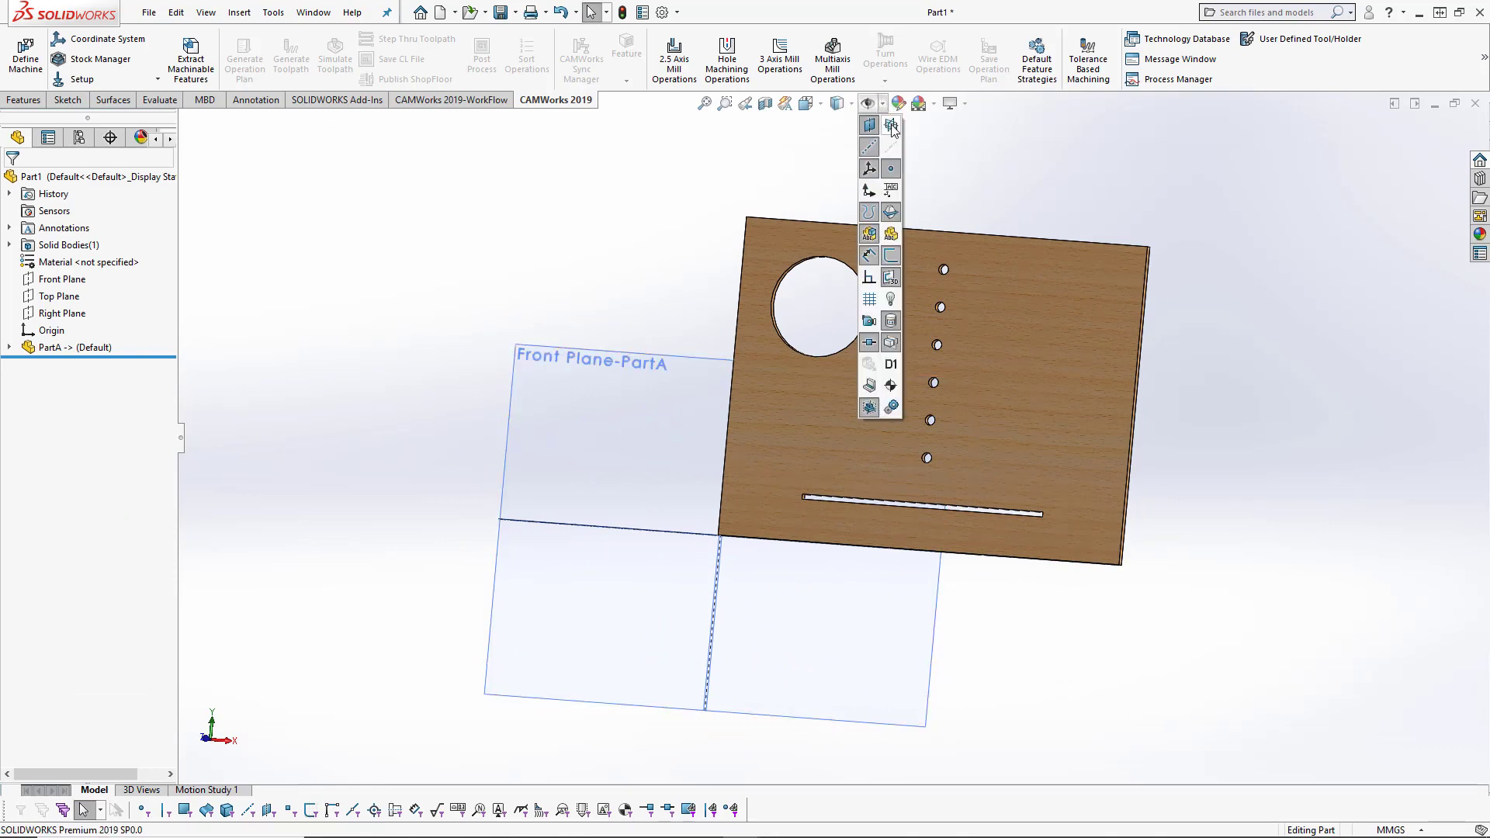
{"action": "left_click", "coordinate": [870, 125]}
{"action": "scroll", "coordinate": [1008, 390], "scroll_direction": "down", "scroll_amount": 2}
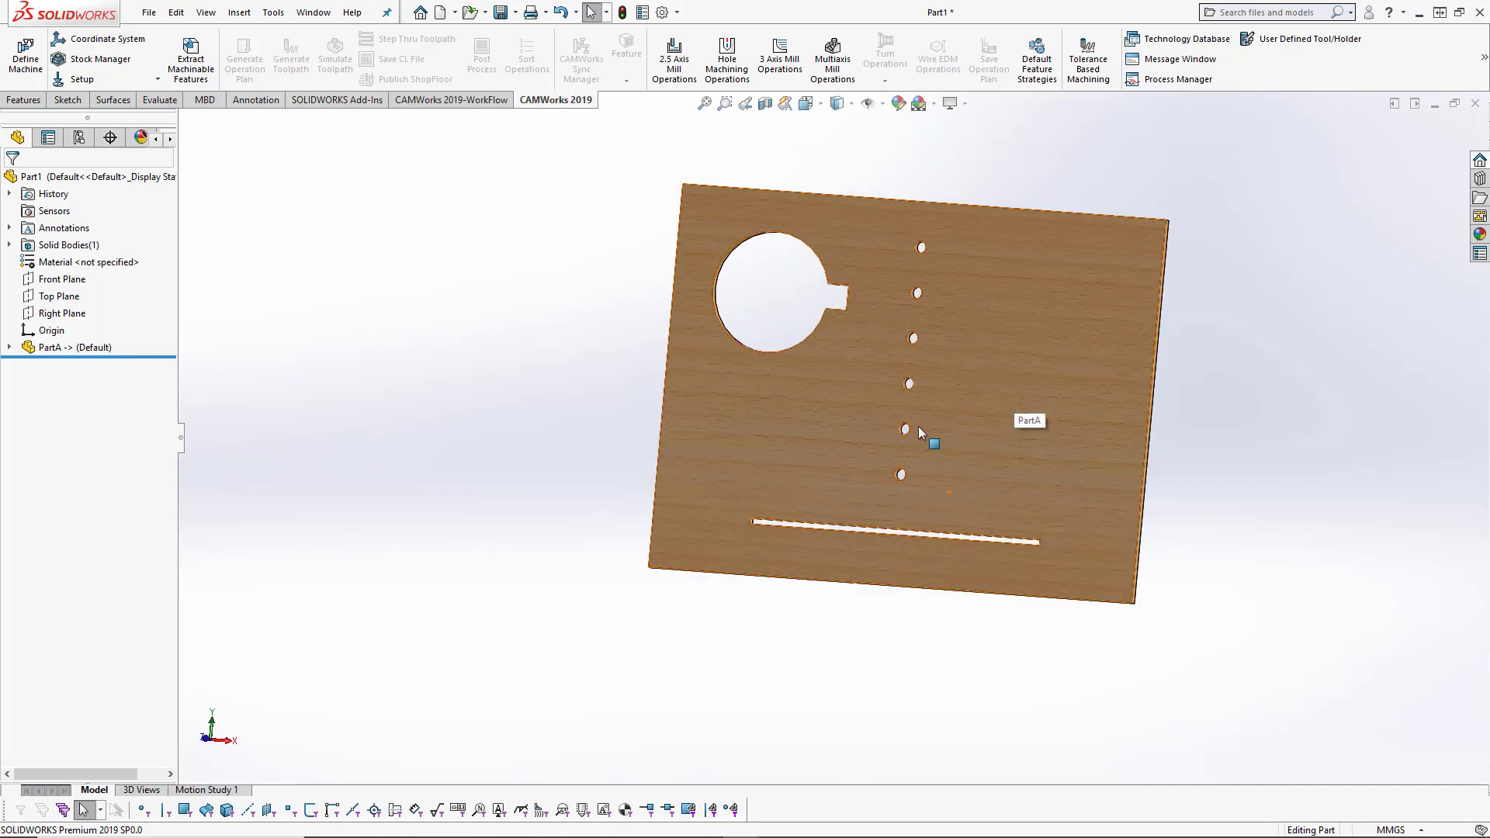
{"action": "middle_click_drag", "start_coordinate": [975, 385], "coordinate": [424, 364]}
Save the new part as PartB.SLDPRT.
{"action": "left_click", "coordinate": [148, 13]}
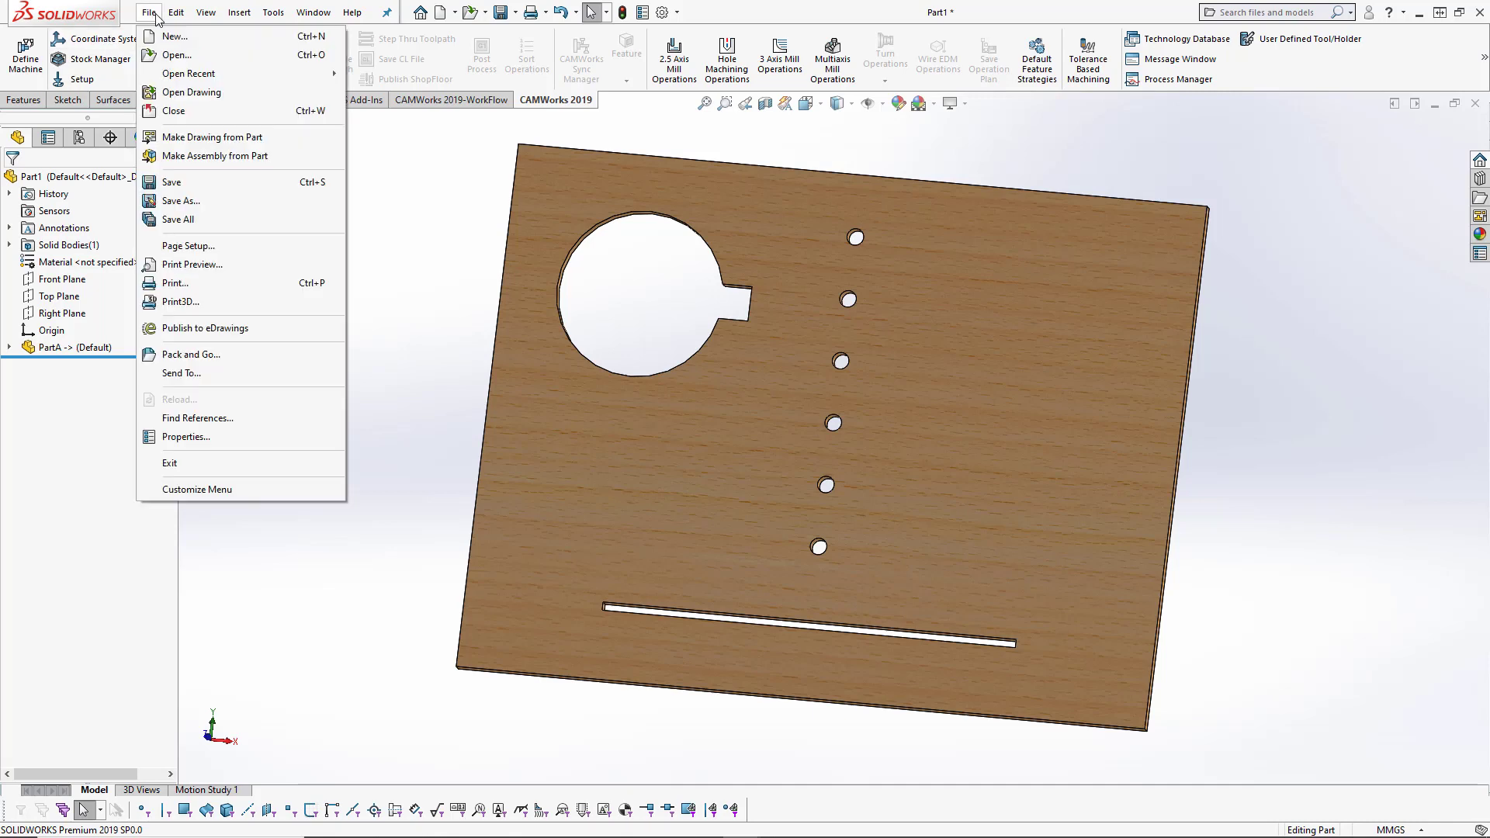
{"action": "left_click", "coordinate": [181, 200]}
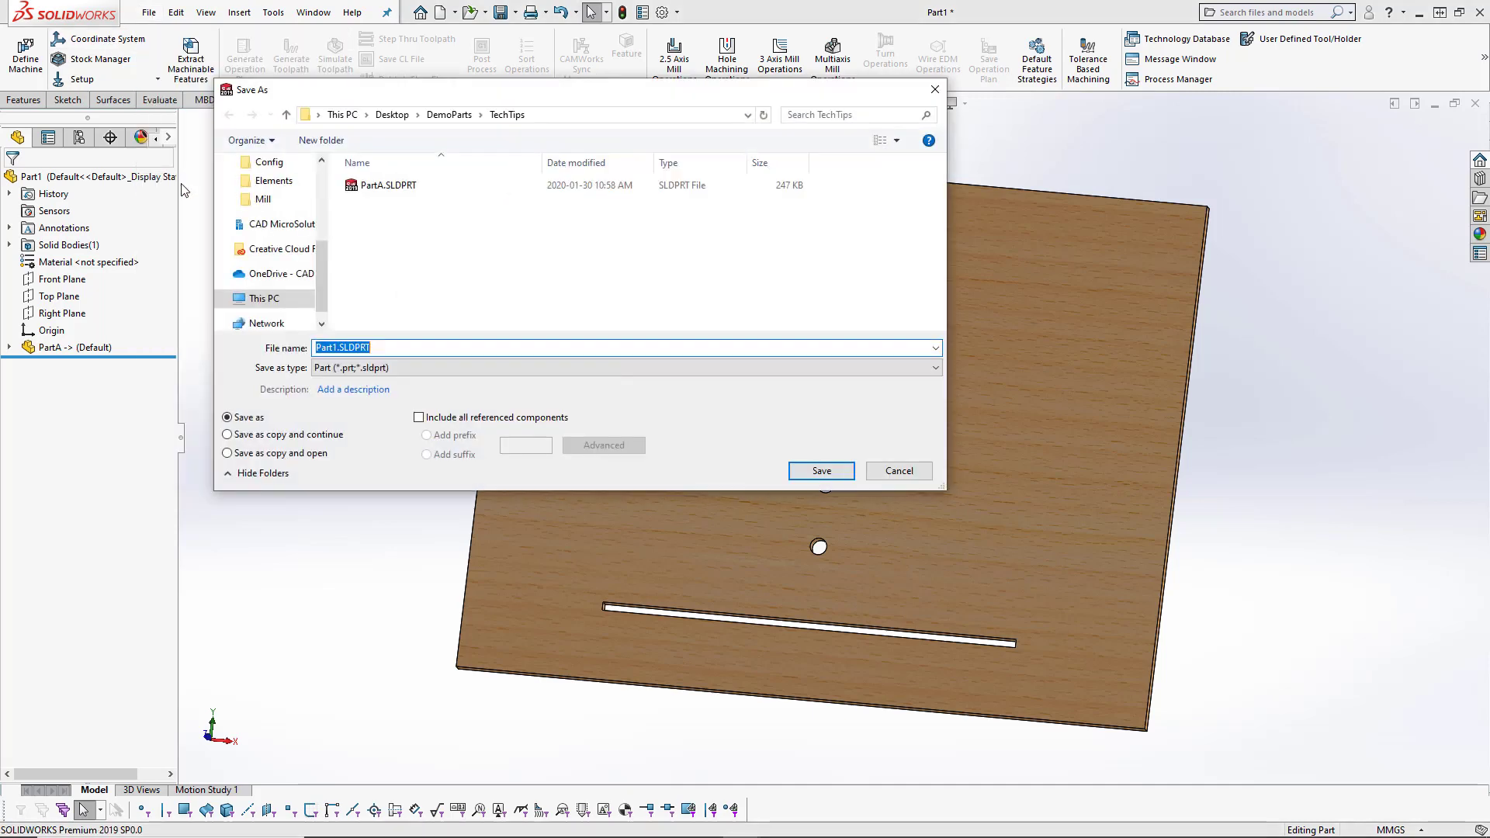
{"action": "left_click", "coordinate": [337, 347]}
{"action": "key", "text": "BackSpace"}
{"action": "type", "text": "B"}
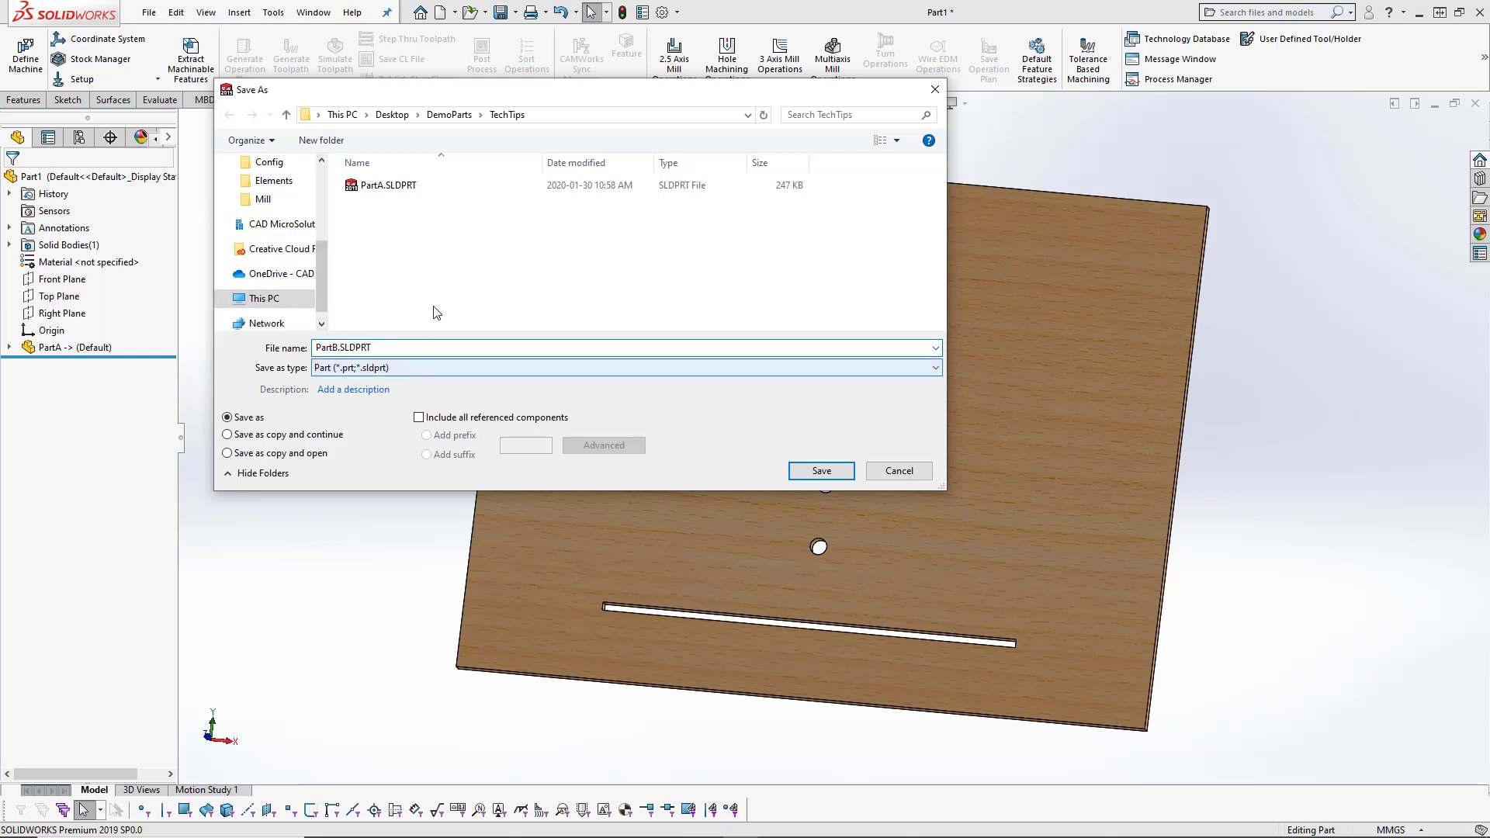
{"action": "left_click", "coordinate": [820, 471]}
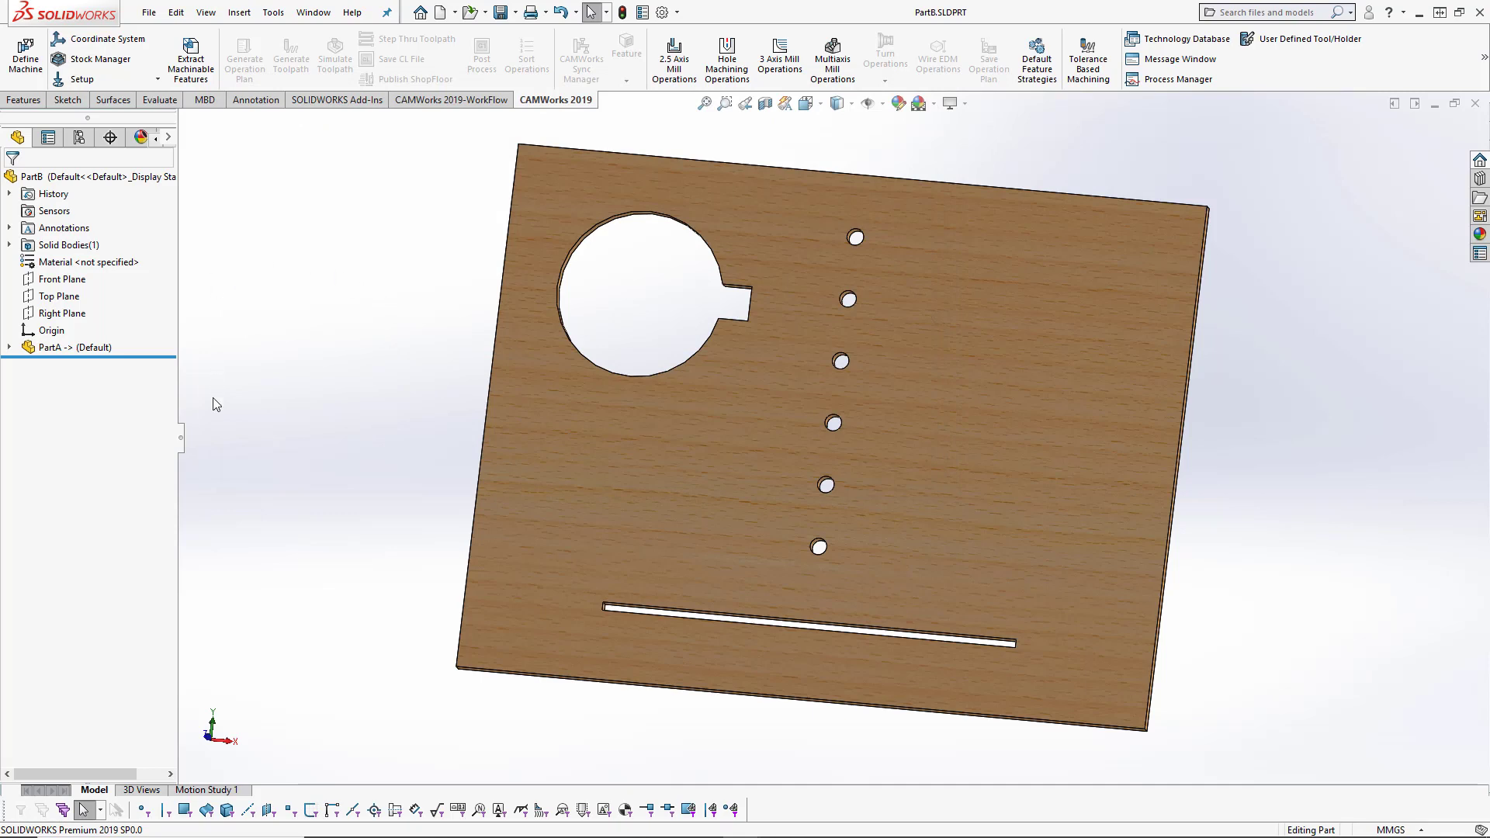
Close PartB and edit Sketch1 under PartA's Boss-Extrude1.
{"action": "left_click_drag", "start_coordinate": [177, 445], "coordinate": [278, 447]}
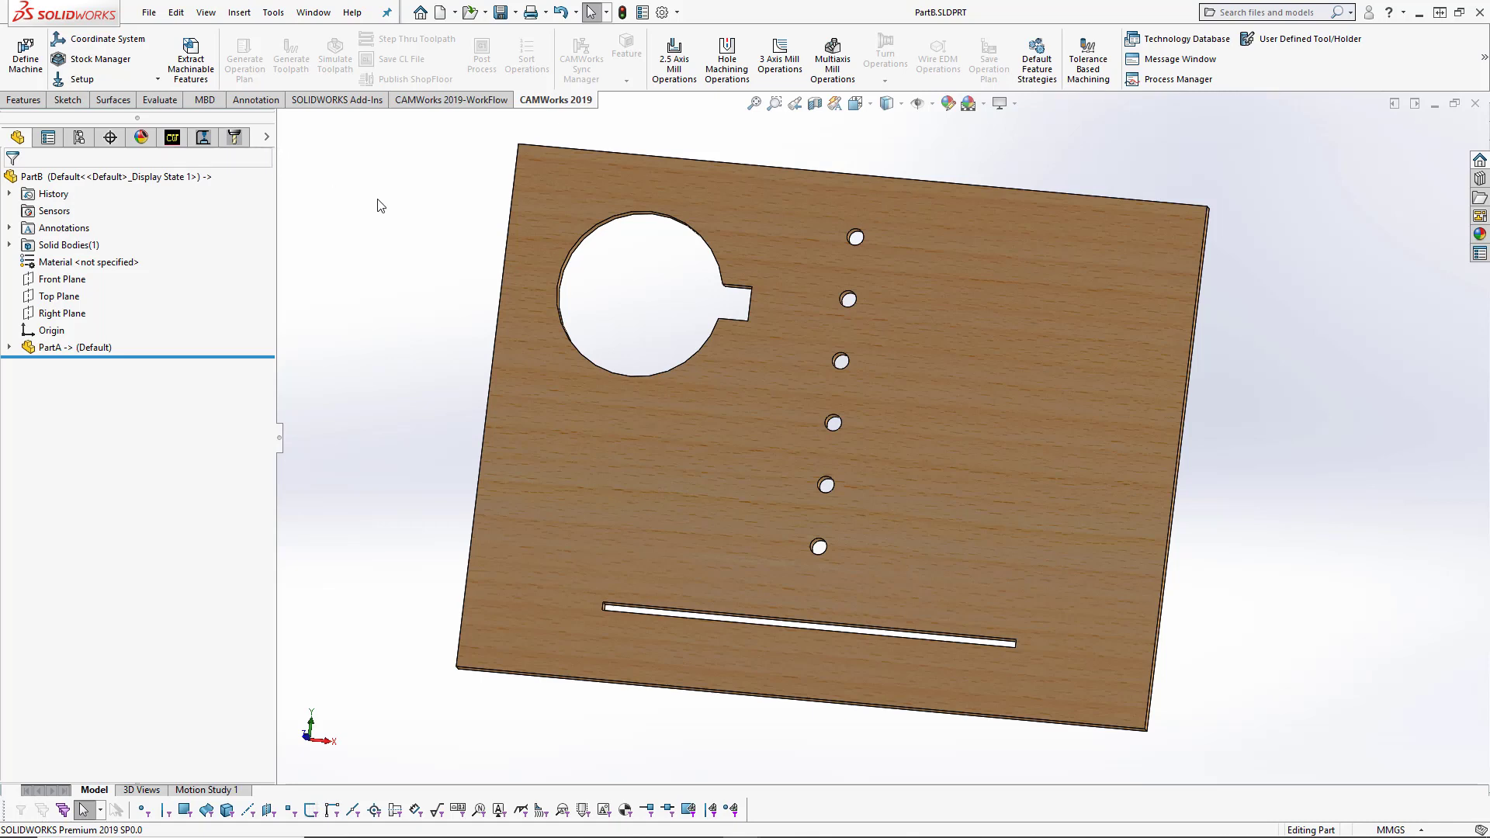
{"action": "left_click", "coordinate": [1474, 103]}
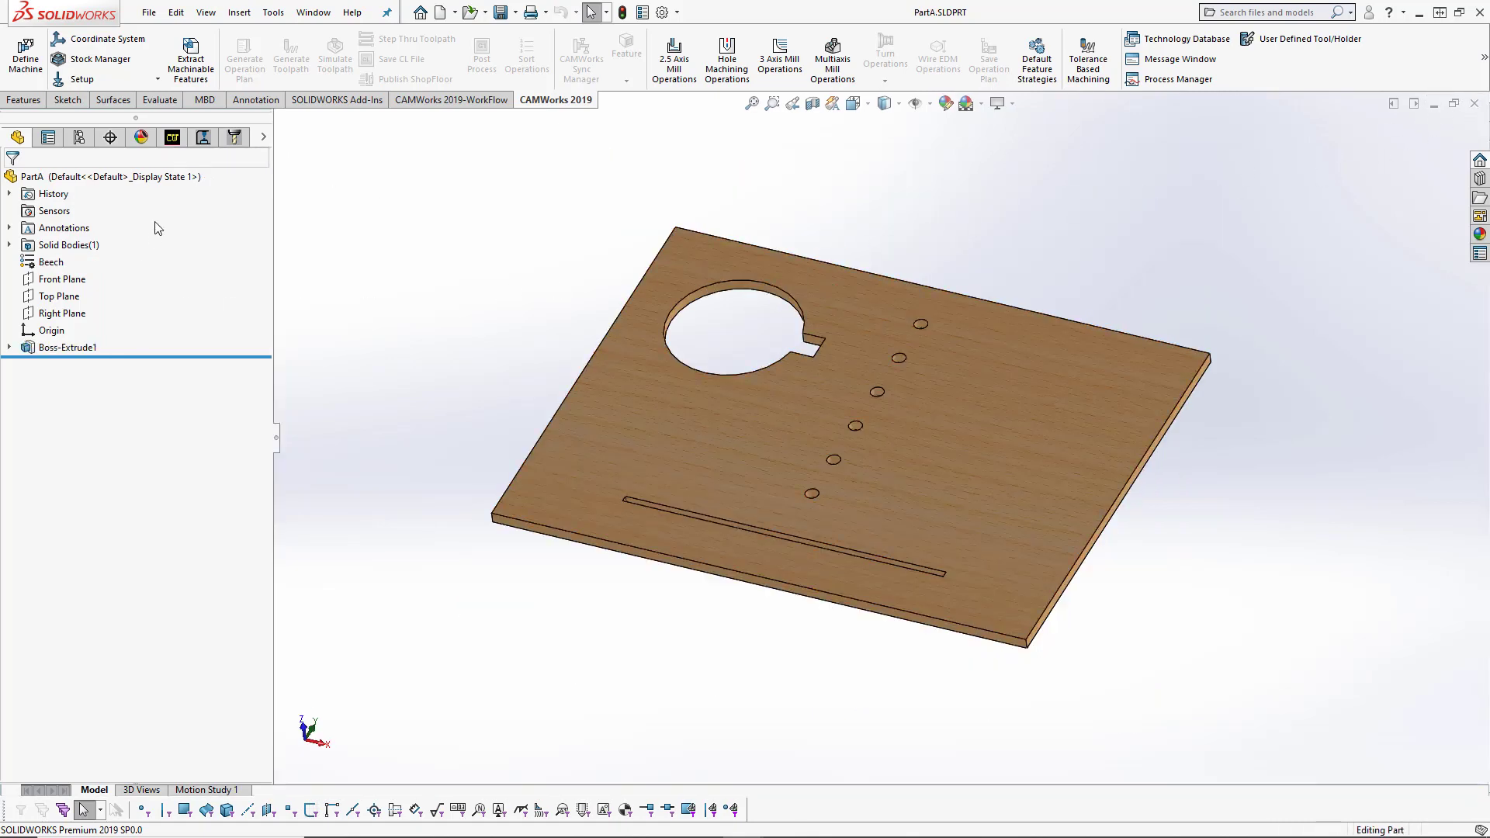
{"action": "left_click", "coordinate": [9, 347]}
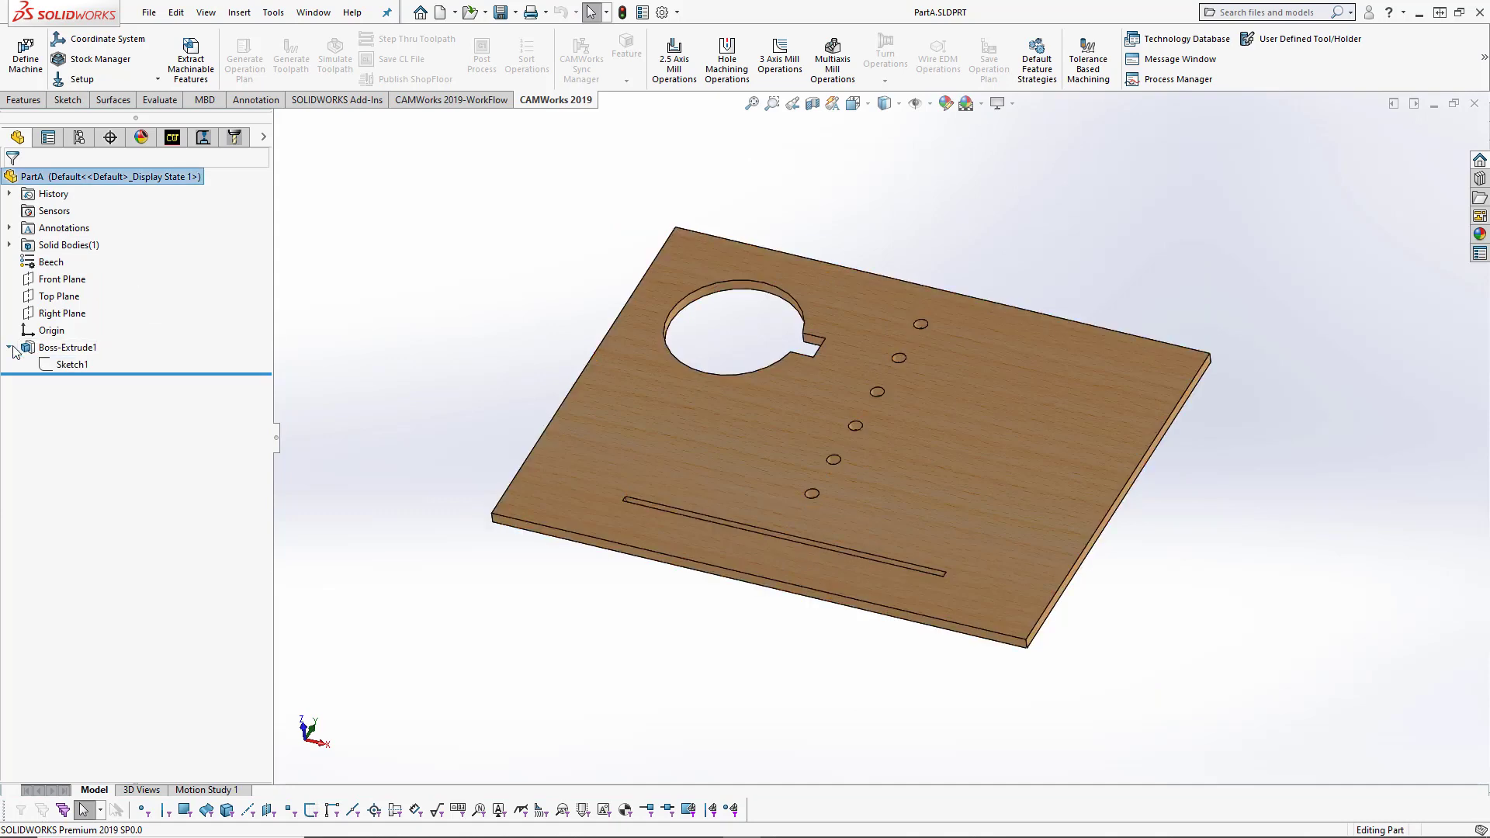
{"action": "left_click", "coordinate": [68, 364]}
{"action": "left_click", "coordinate": [66, 315]}
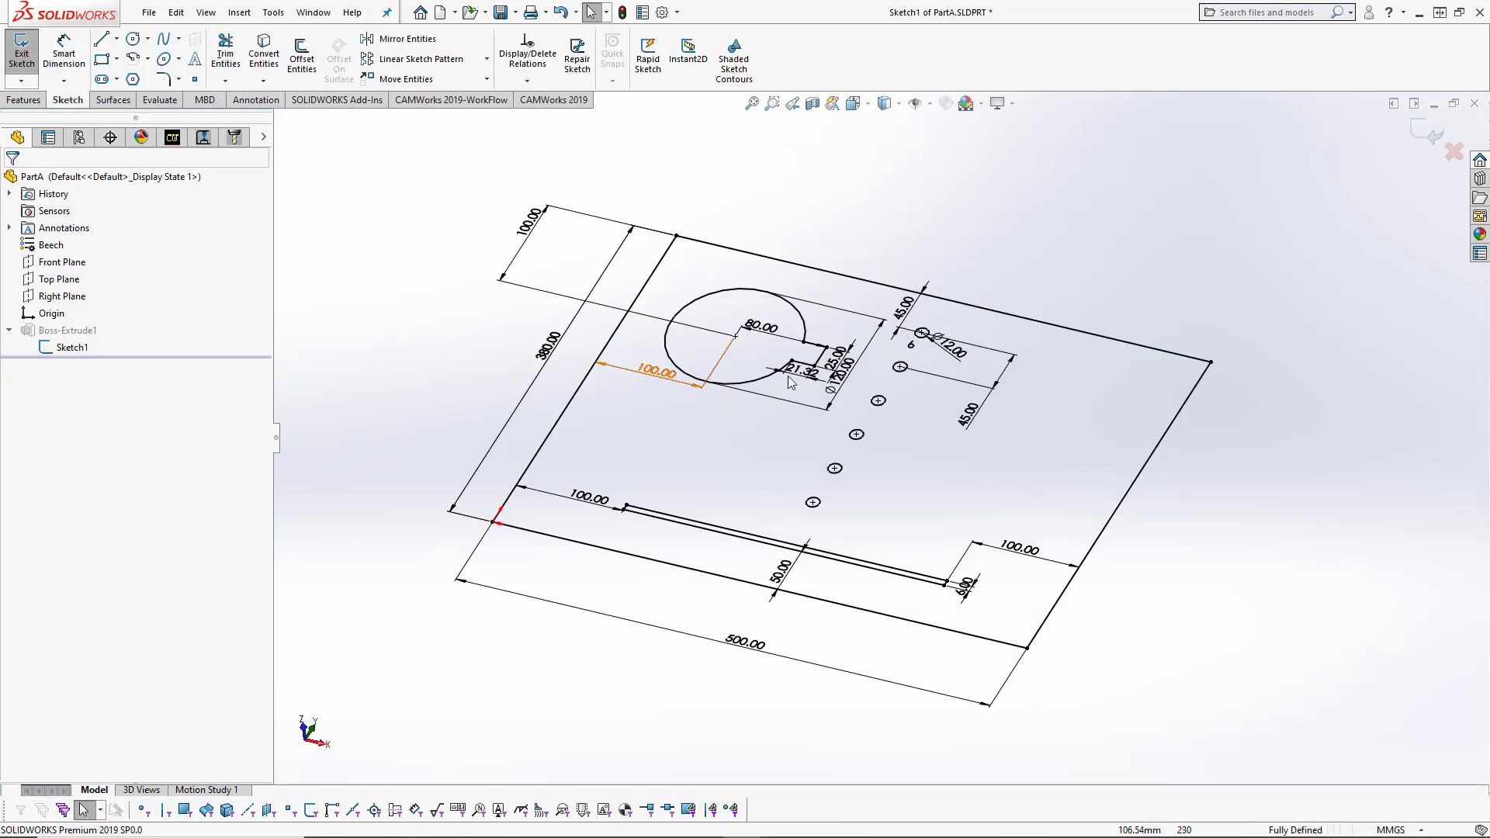
Change the hole spacing dimension from 45.00 to 30 and exit the sketch.
{"action": "double_click", "coordinate": [970, 415]}
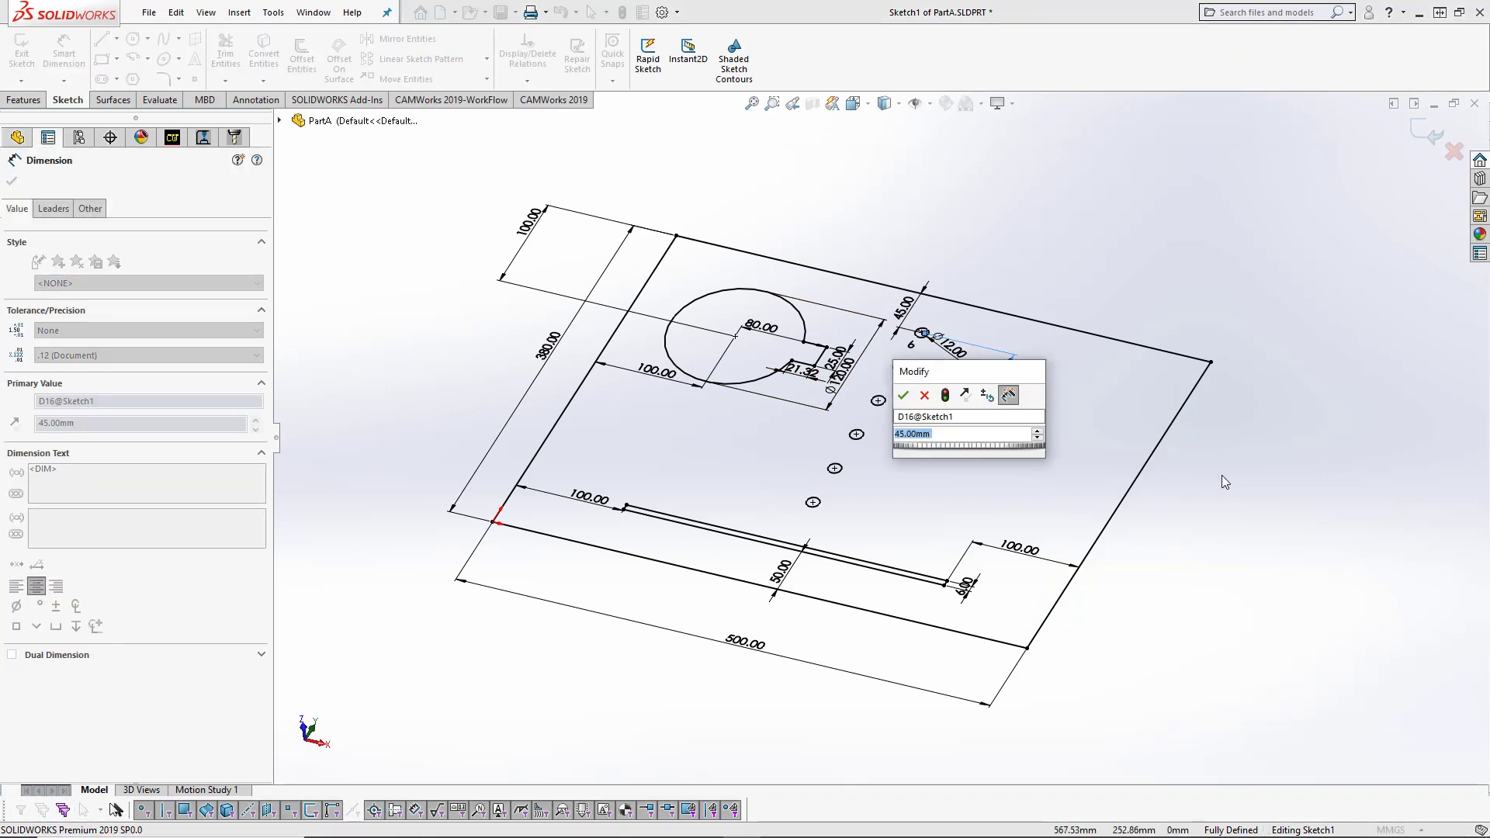
{"action": "type", "text": "30"}
{"action": "key", "text": "Return"}
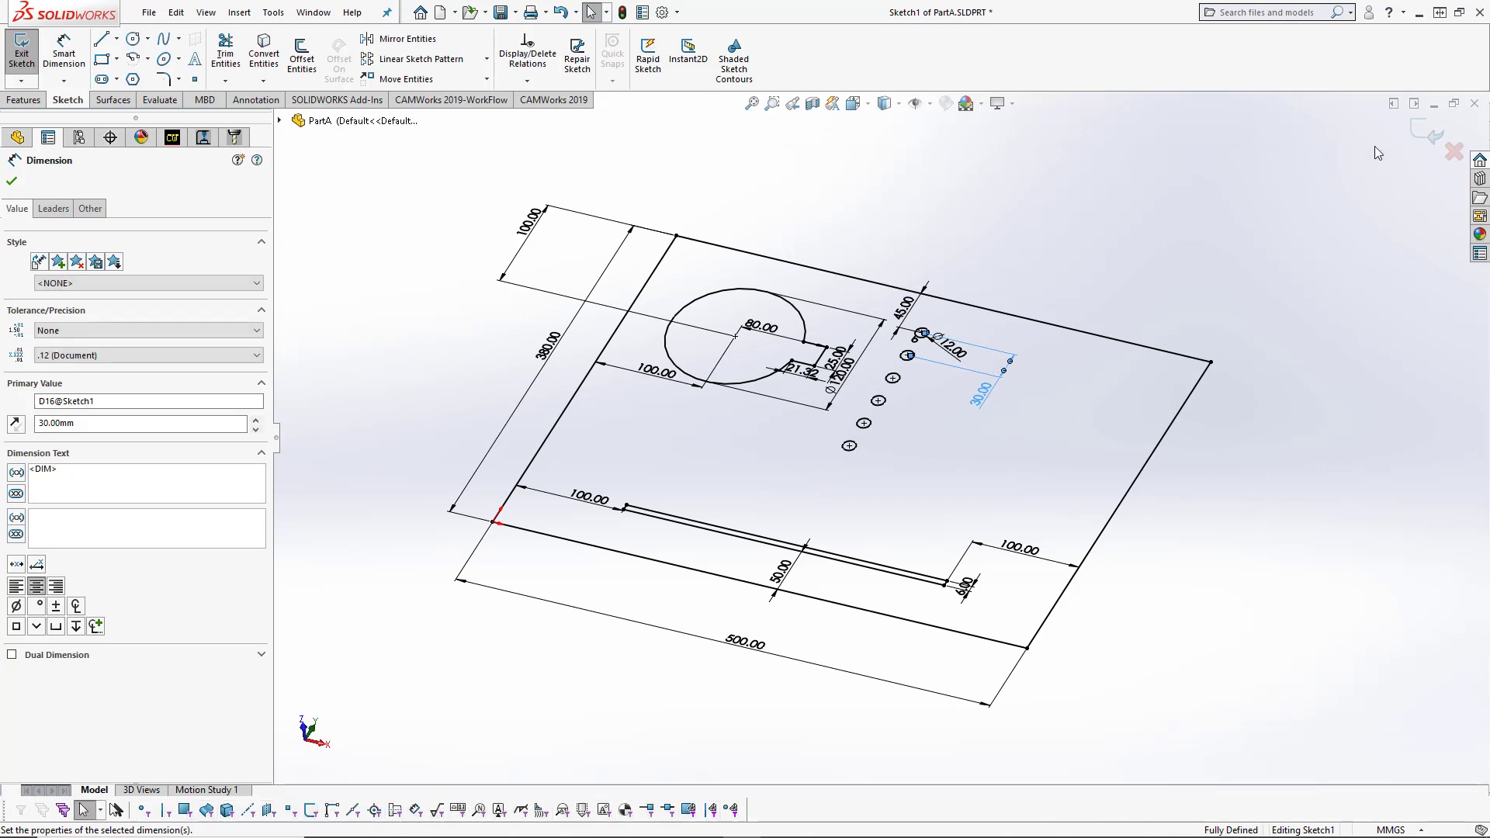
{"action": "left_click", "coordinate": [1427, 126]}
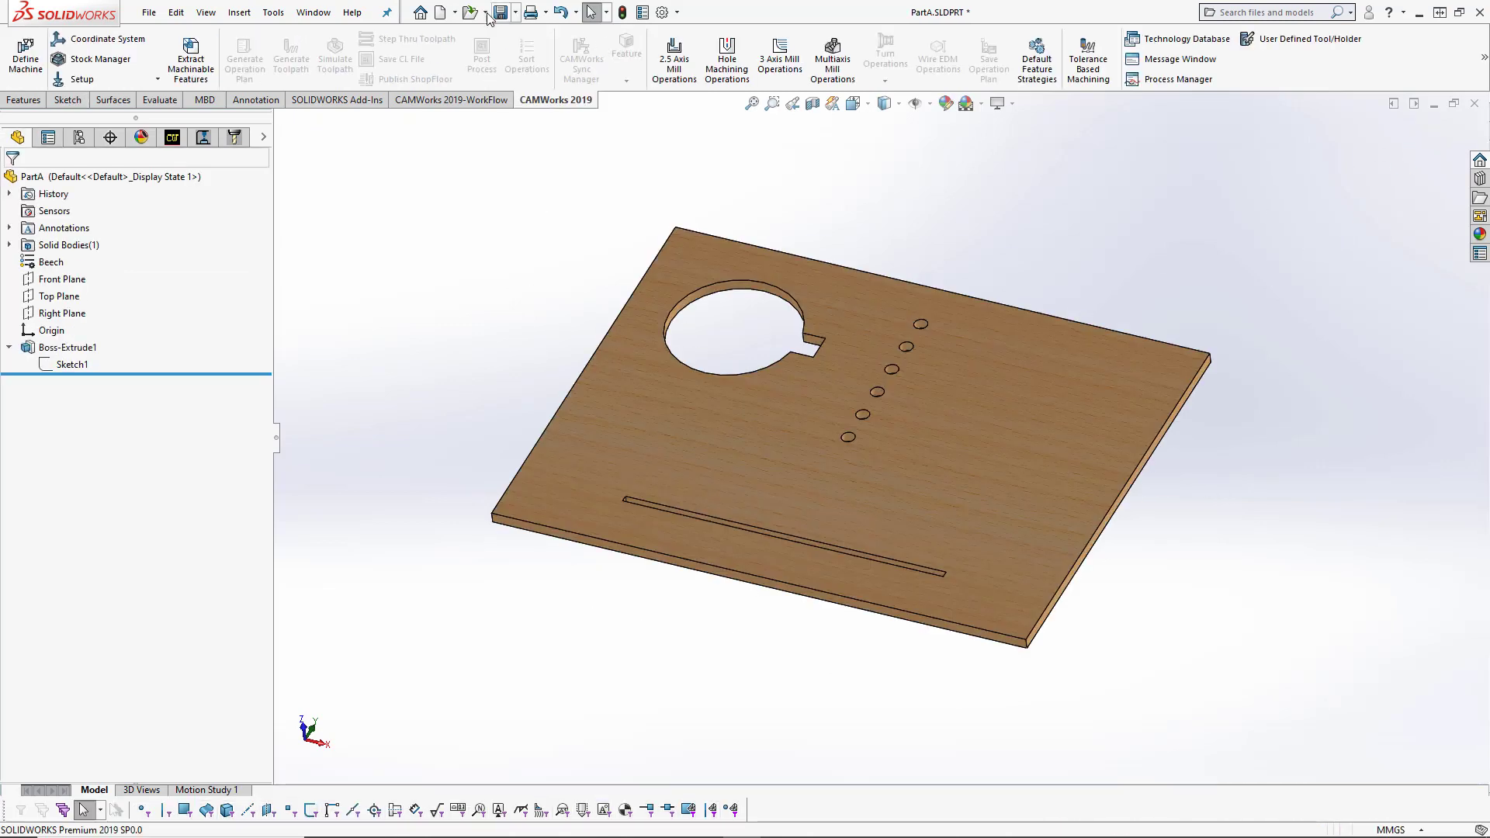
Save PartA and reopen PartB from the recent documents.
{"action": "left_click", "coordinate": [500, 12]}
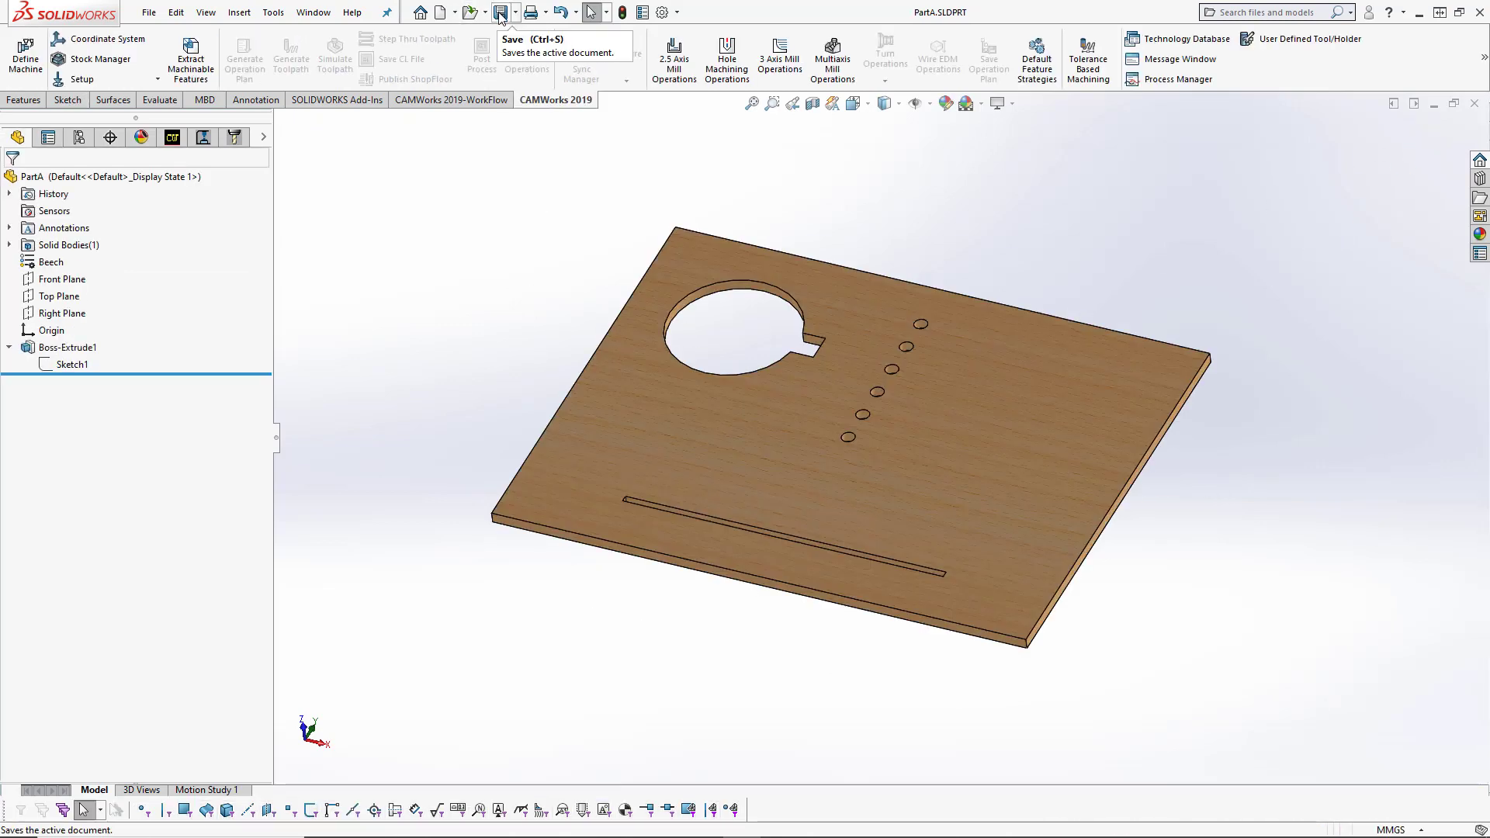
{"action": "left_click", "coordinate": [420, 12]}
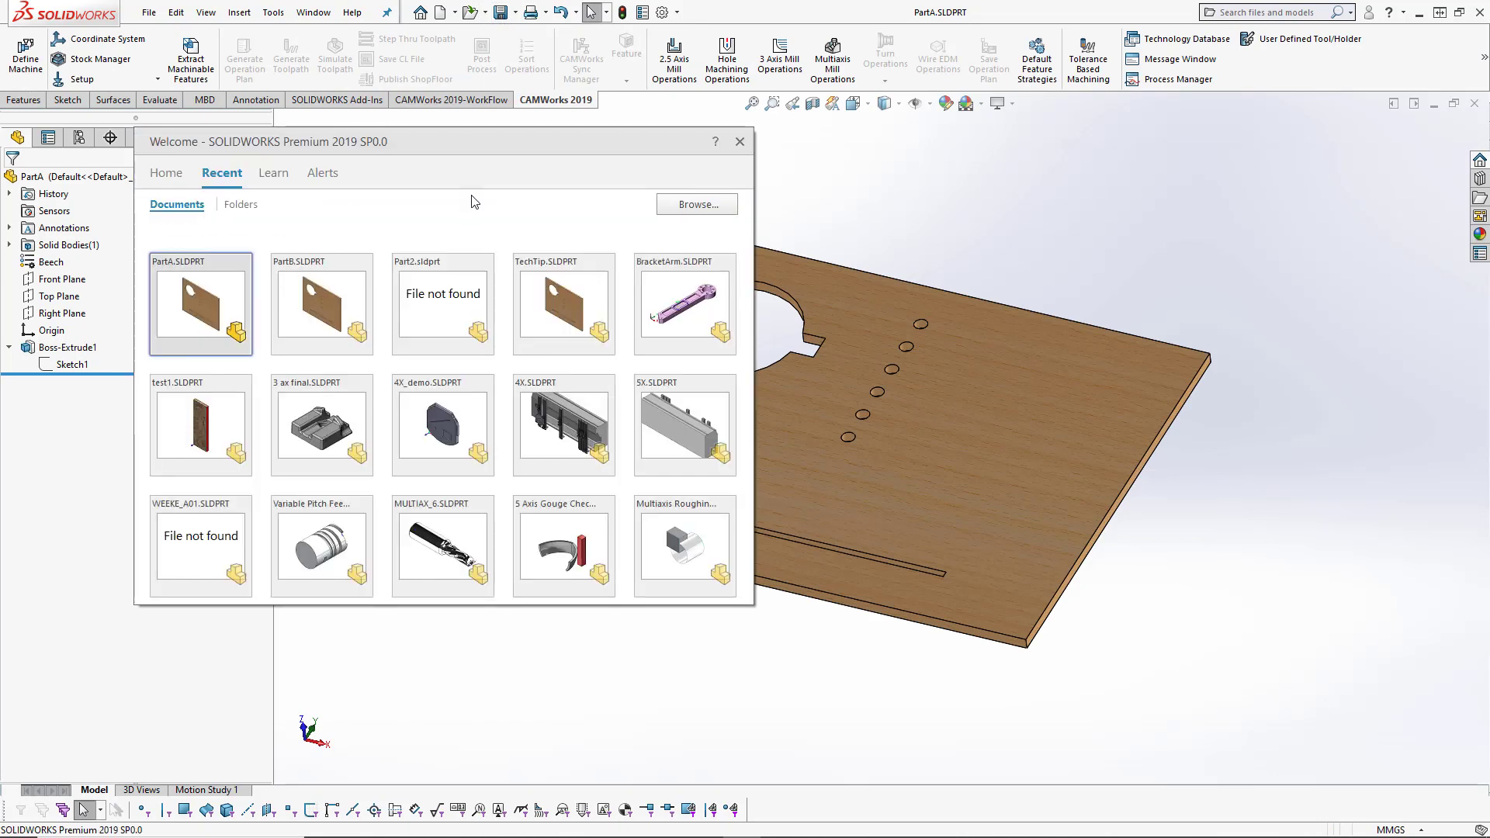
{"action": "left_click", "coordinate": [315, 295]}
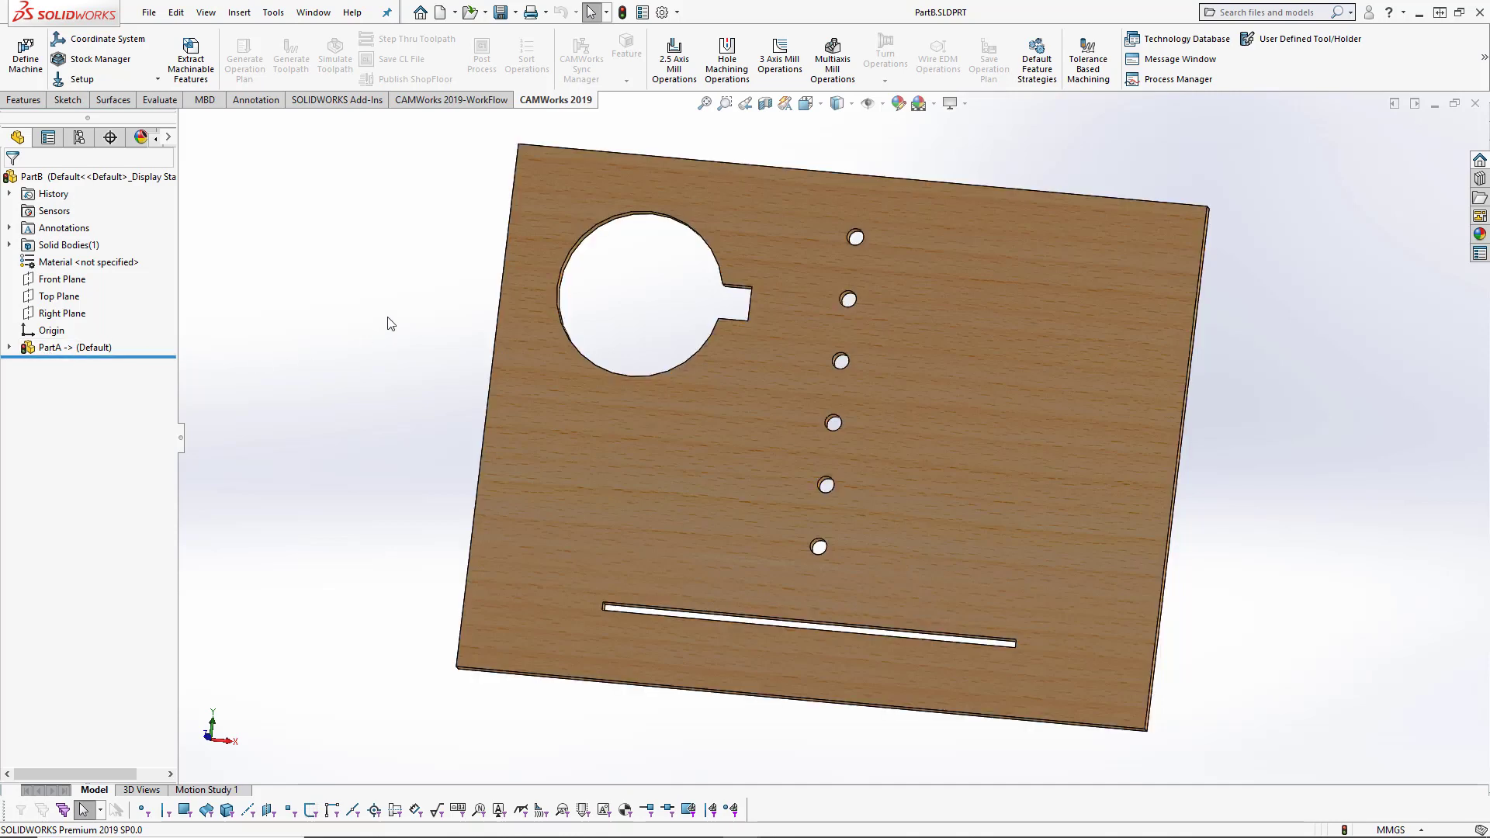
Rebuild PartB so its holes take PartA's 30 mm spacing.
{"action": "left_click", "coordinate": [624, 13]}
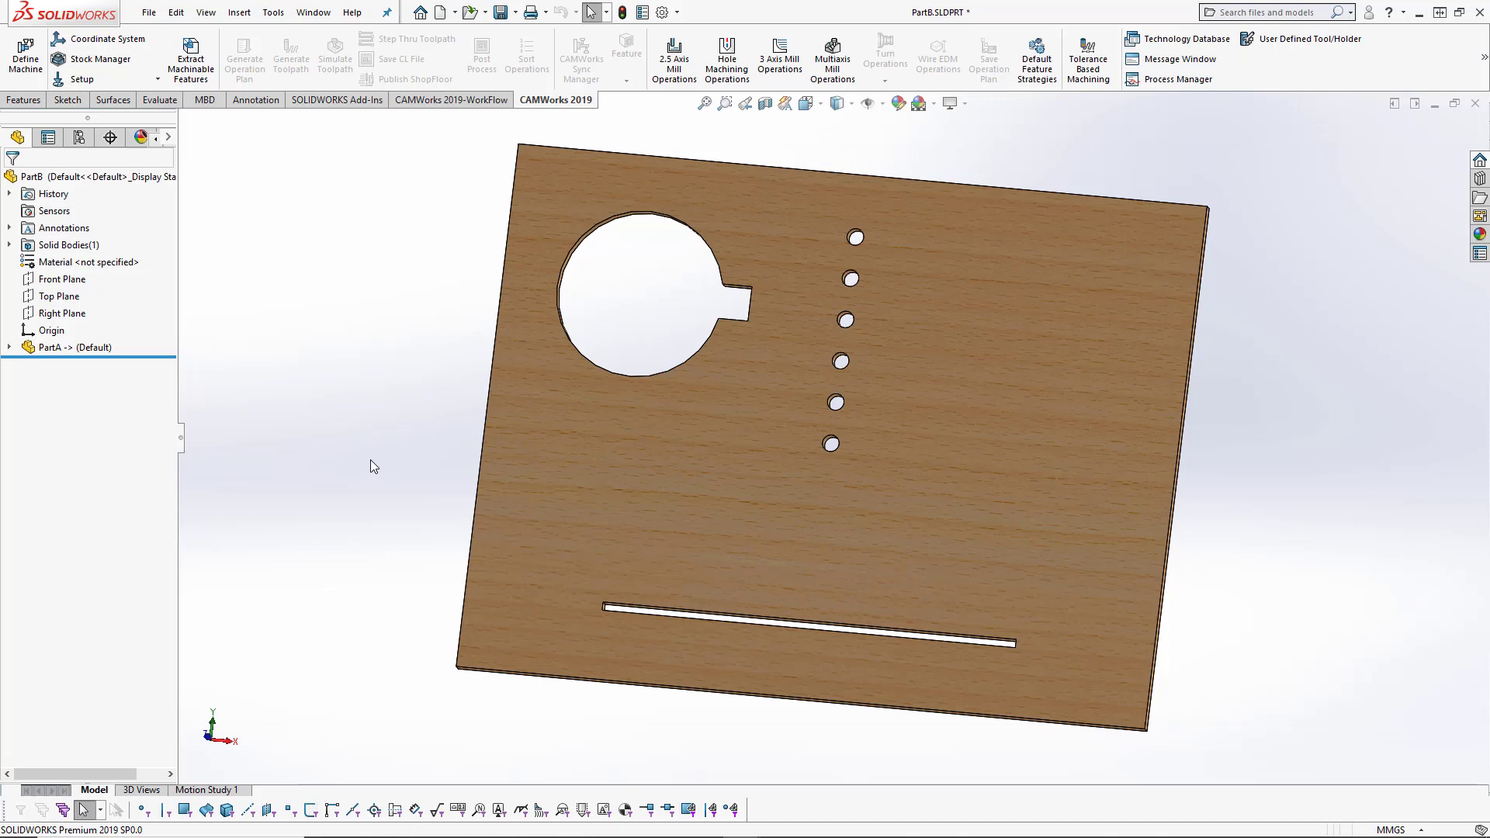
{"action": "left_click", "coordinate": [181, 436]}
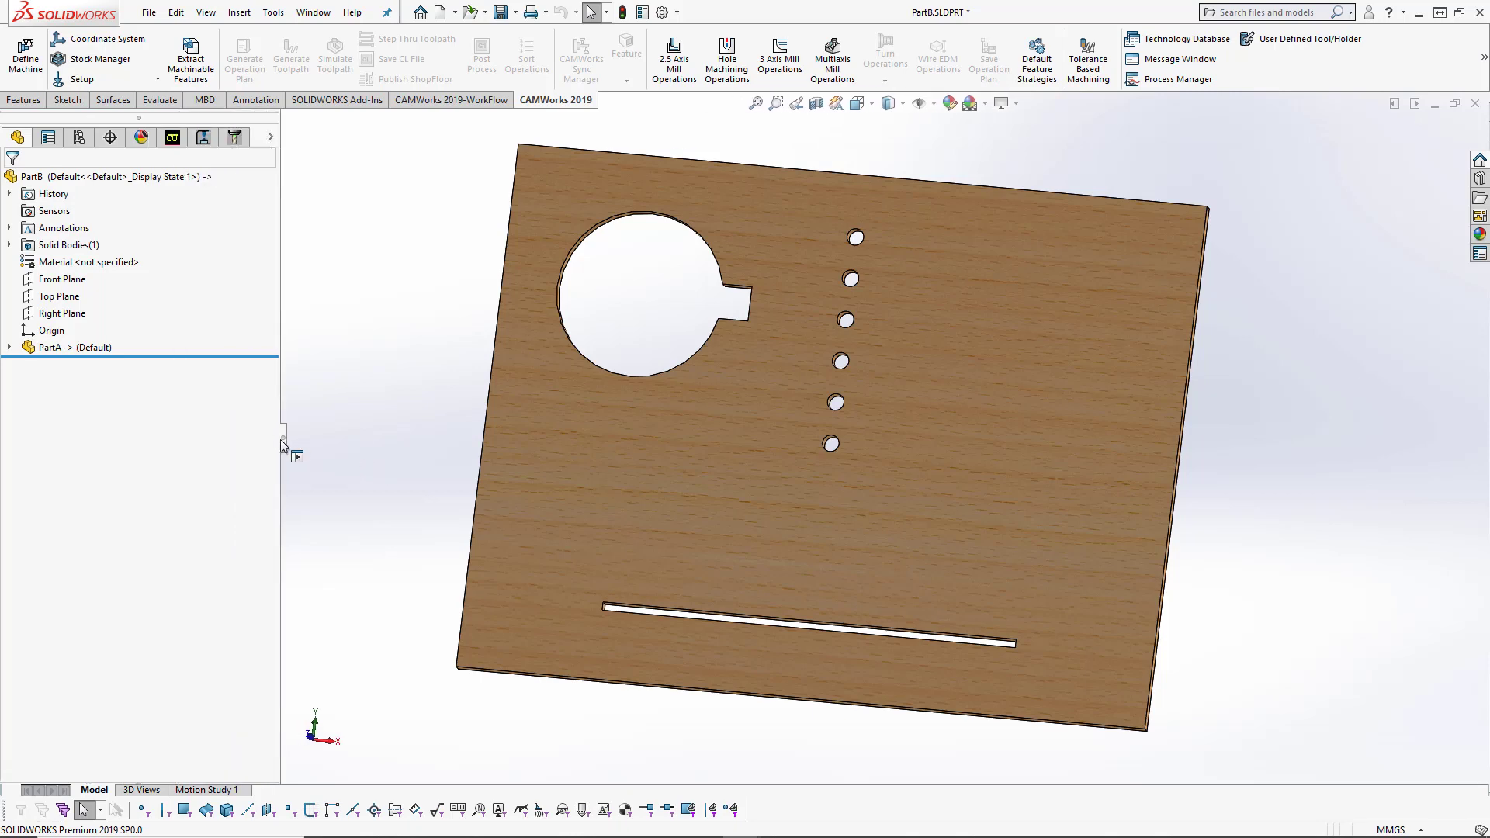